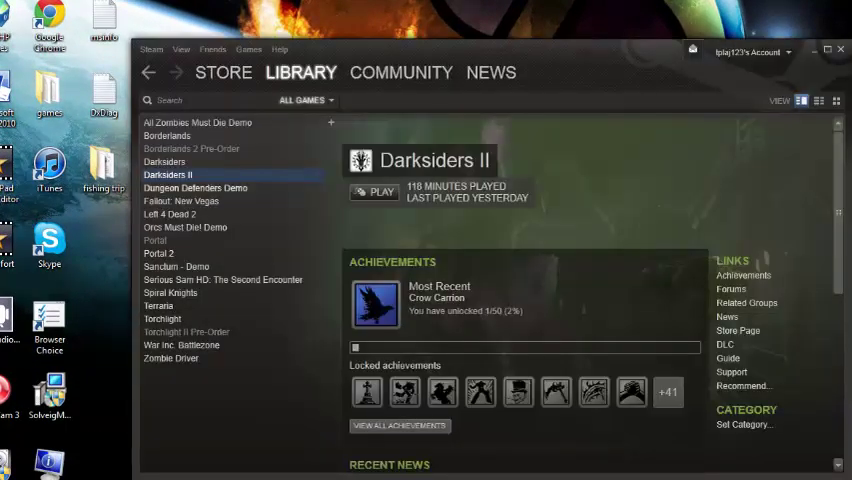
Step: Drag the Steam library window showing Darksiders II up and to the left
drag(600, 48, 555, 10)
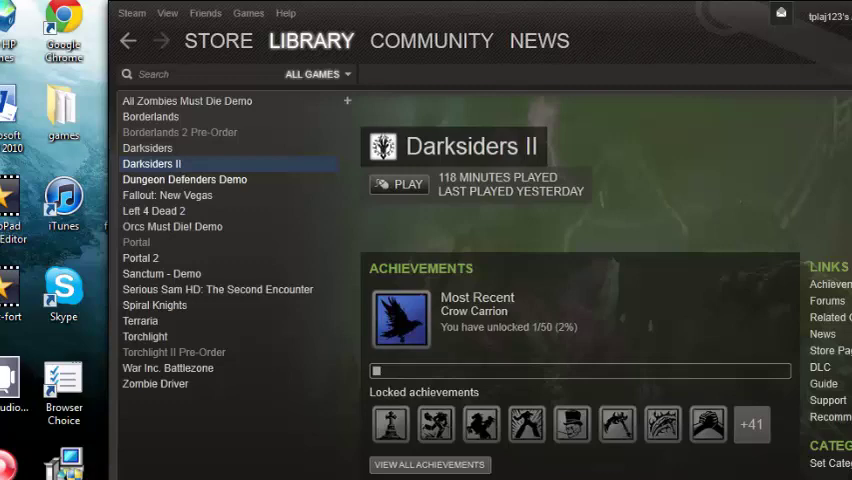
right_click(152, 163)
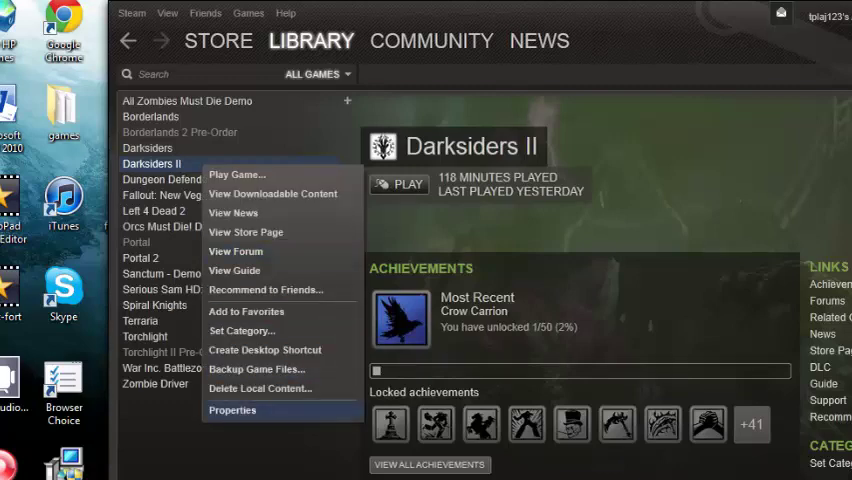
click(232, 410)
click(281, 166)
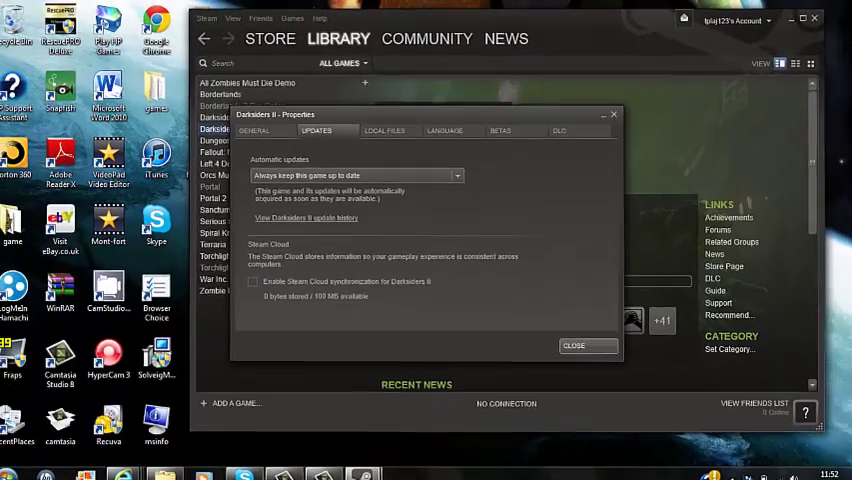
click(631, 458)
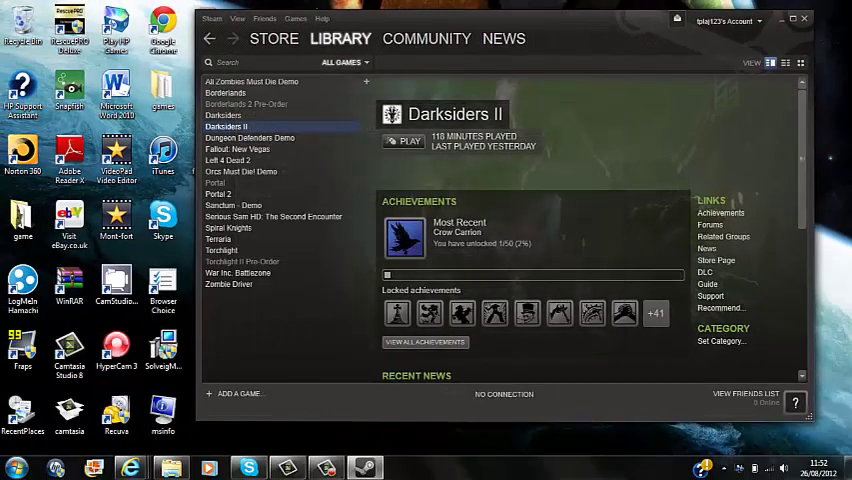
mouse_move(131, 467)
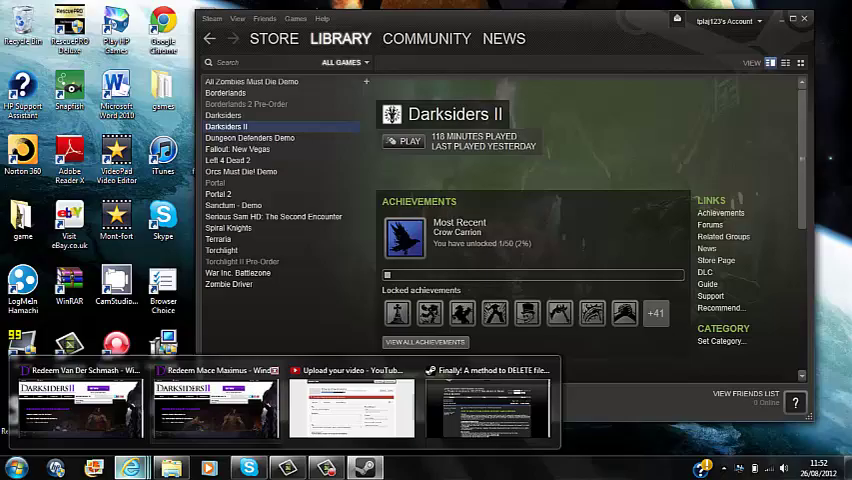
Step: Bring the Steam Cloud deletion guide forward and return to its save-location introduction
click(420, 395)
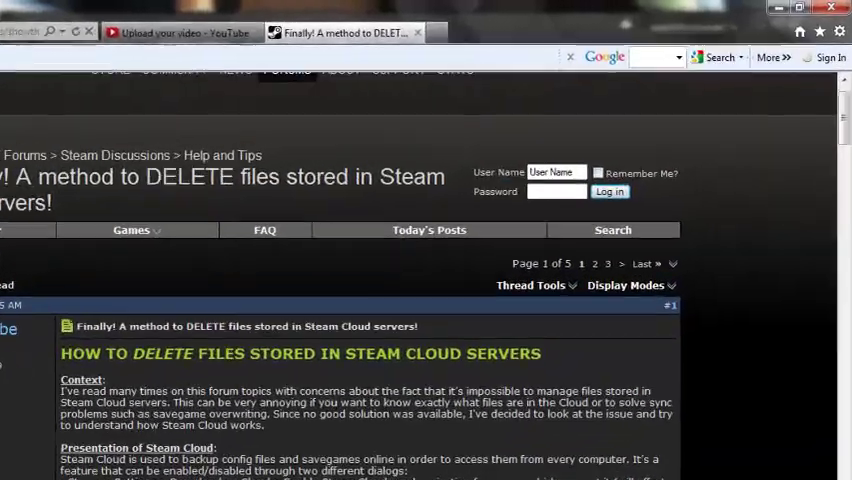
scroll(320, 300, down, 1)
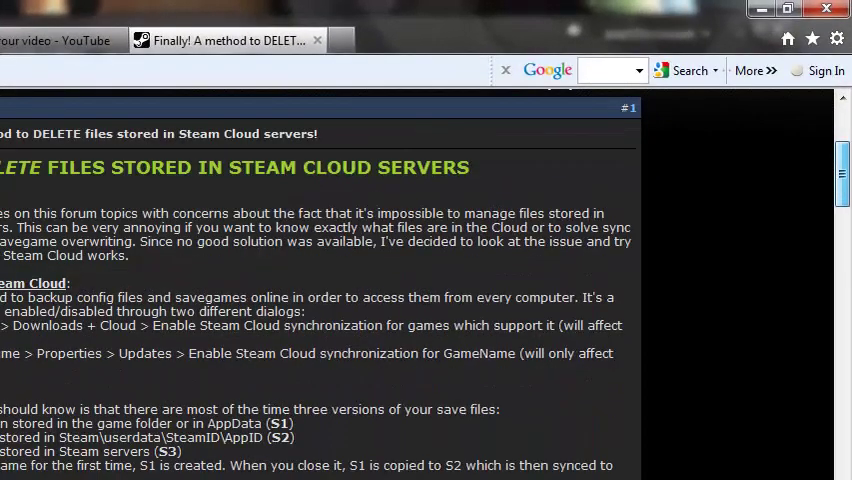
scroll(320, 300, down, 3)
scroll(320, 300, down, 3)
scroll(320, 300, down, 3)
scroll(320, 300, down, 3)
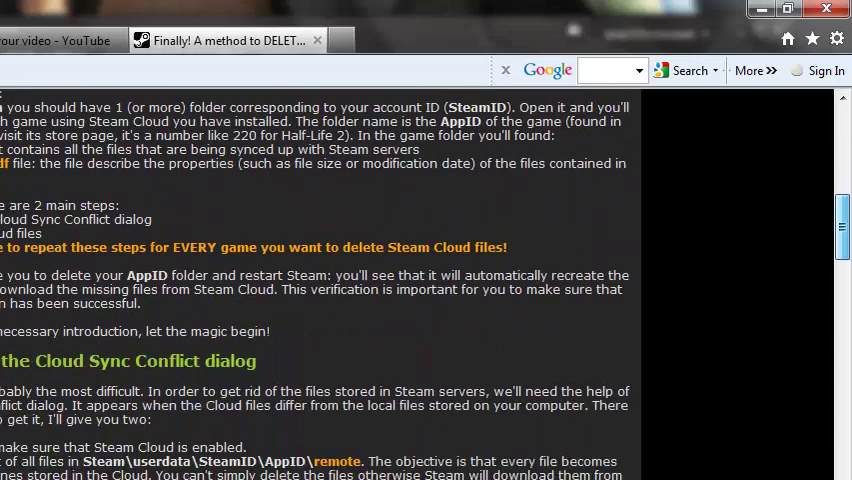
scroll(320, 300, down, 2)
scroll(320, 300, down, 2)
scroll(320, 300, down, 1)
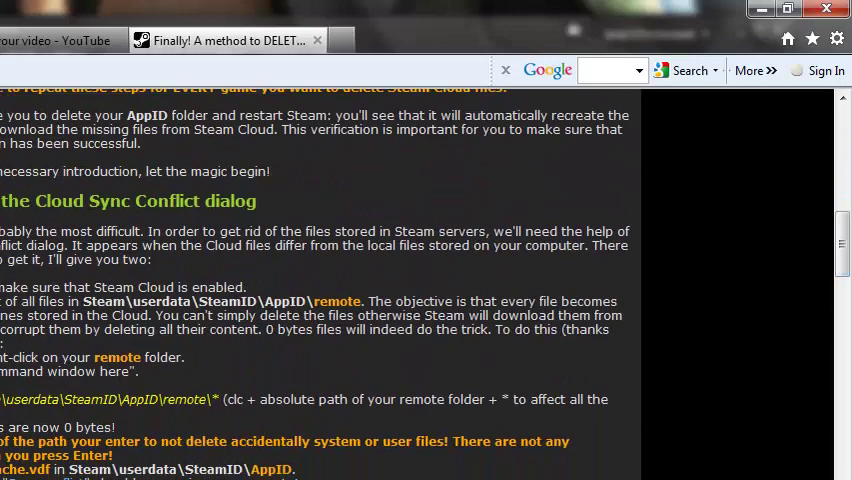
scroll(320, 300, down, 3)
scroll(320, 300, down, 2)
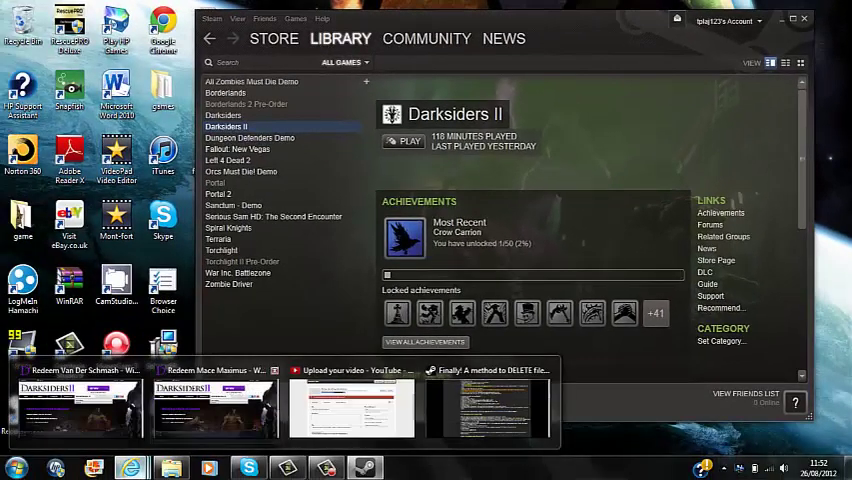
click(550, 410)
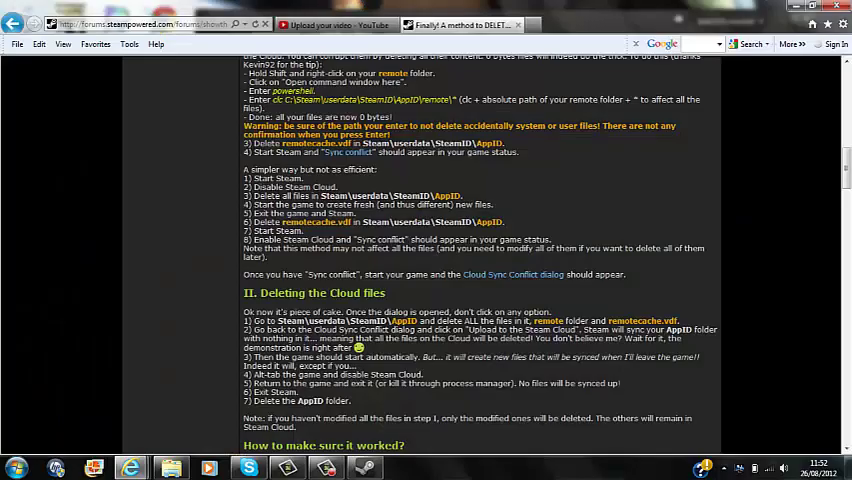
drag(845, 170, 845, 118)
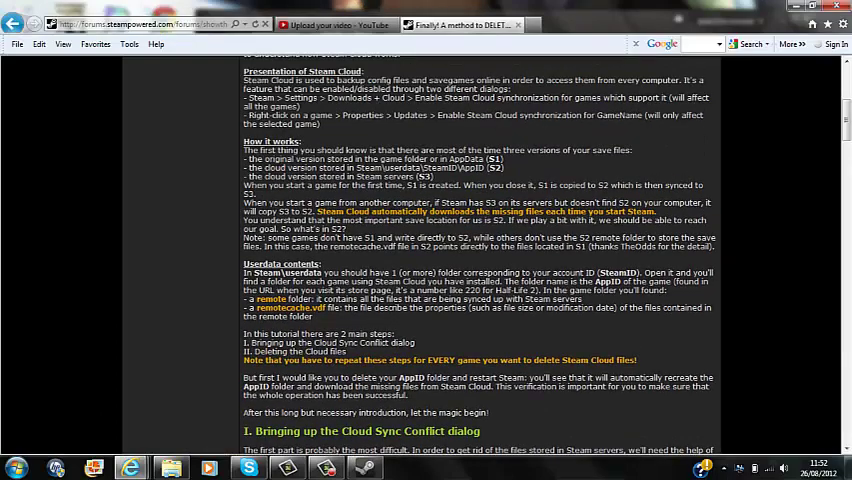
Step: Open the Darksiders2 folder in AppData\Local, showing the controls, gamepad and options files
click(170, 467)
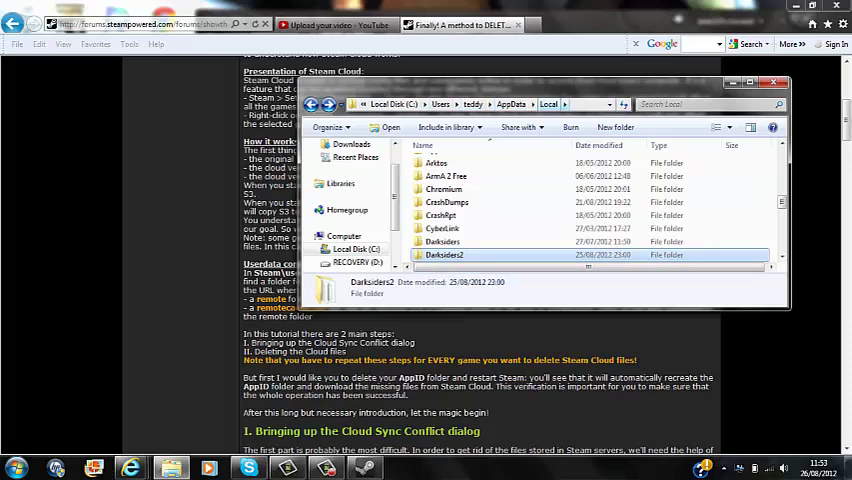
key(Return)
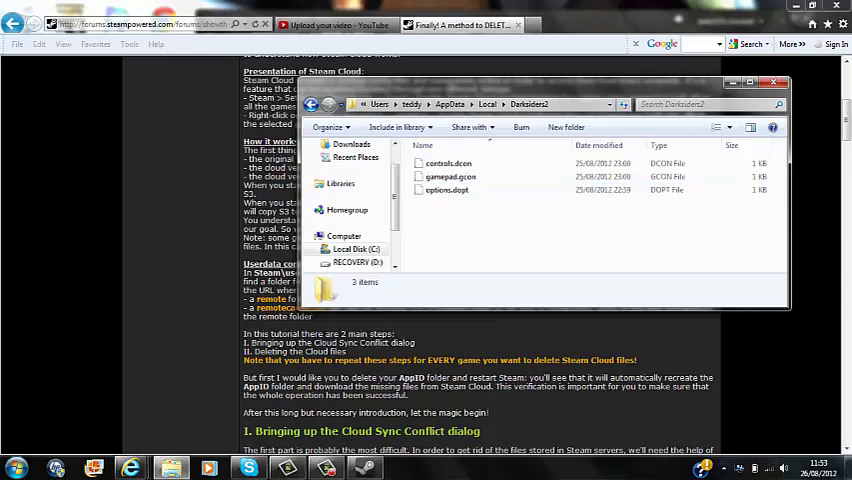
Step: Minimize Explorer to reveal the guide at its Cloud Sync Conflict section
click(515, 55)
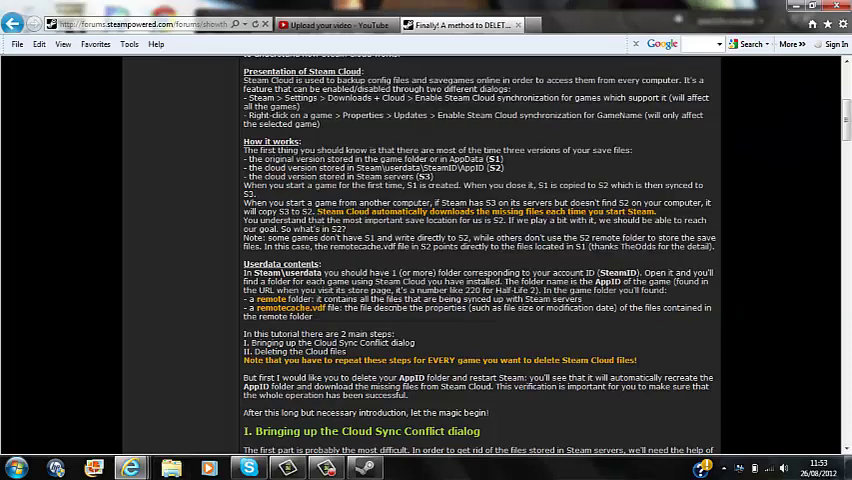
scroll(480, 250, down, 2)
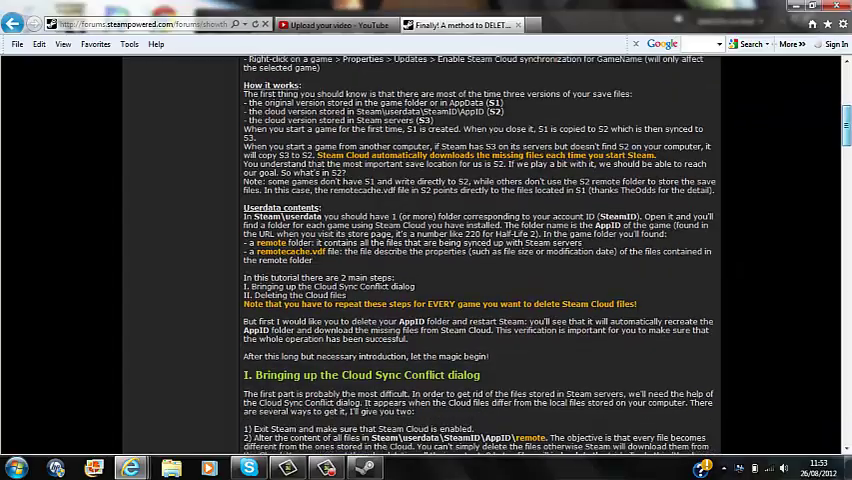
scroll(480, 250, down, 1)
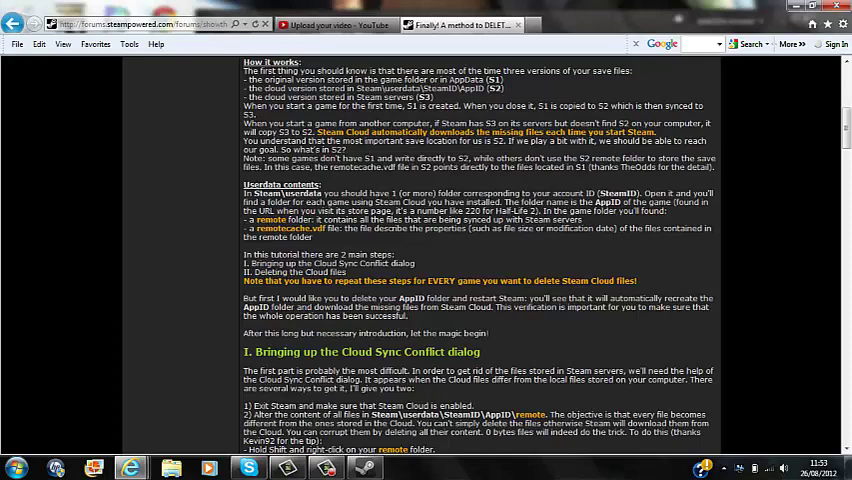
scroll(478, 250, down, 3)
scroll(478, 250, down, 2)
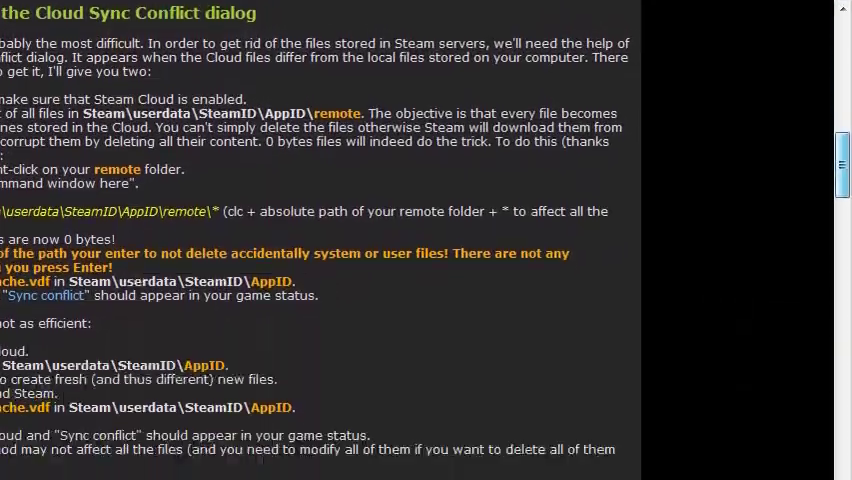
scroll(300, 250, down, 3)
scroll(300, 250, down, 2)
scroll(300, 250, down, 2)
scroll(300, 250, down, 3)
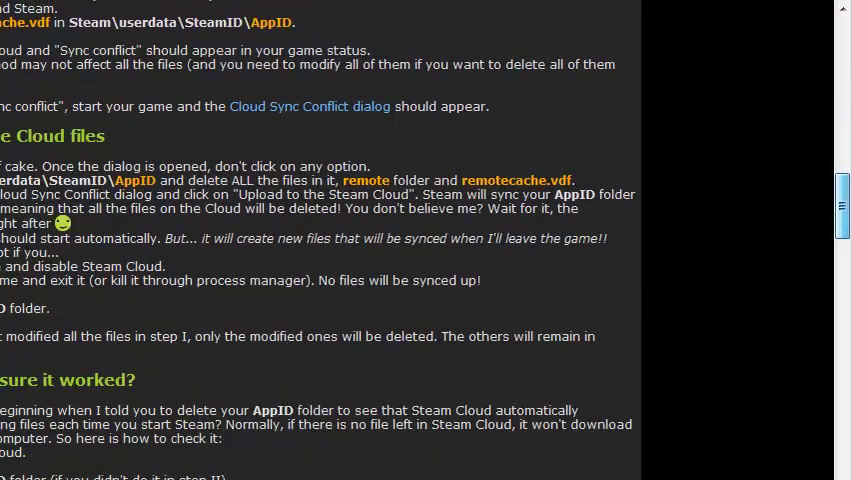
scroll(300, 250, down, 1)
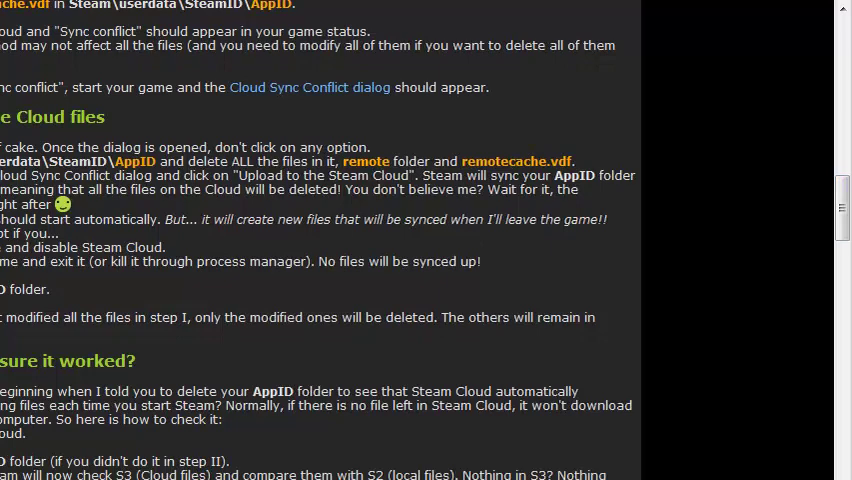
scroll(300, 250, down, 3)
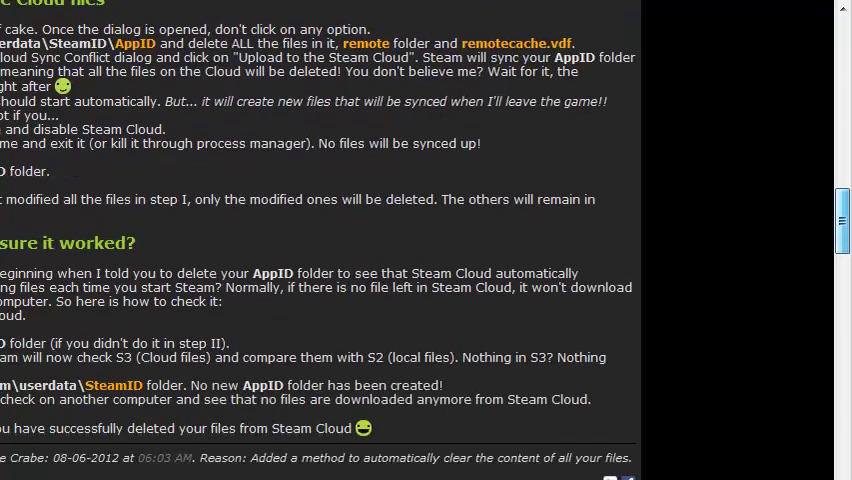
scroll(300, 250, down, 2)
scroll(300, 250, down, 1)
scroll(300, 250, up, 6)
scroll(300, 250, up, 4)
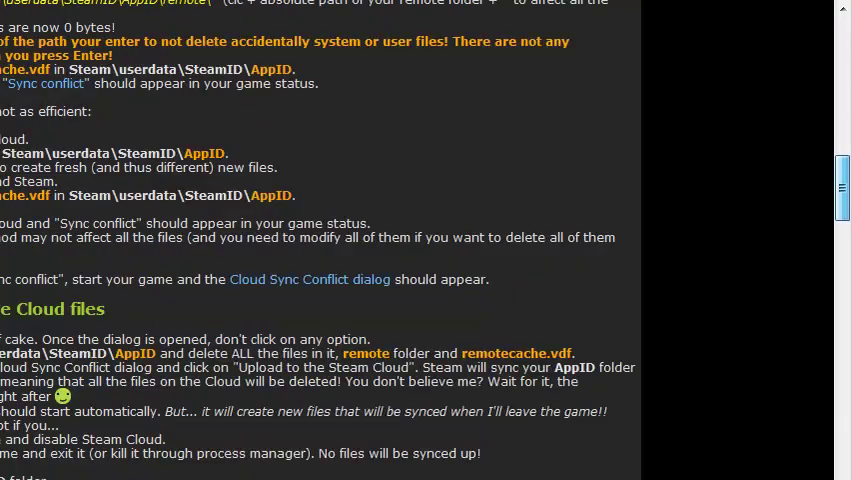
scroll(300, 250, up, 5)
scroll(300, 250, up, 5)
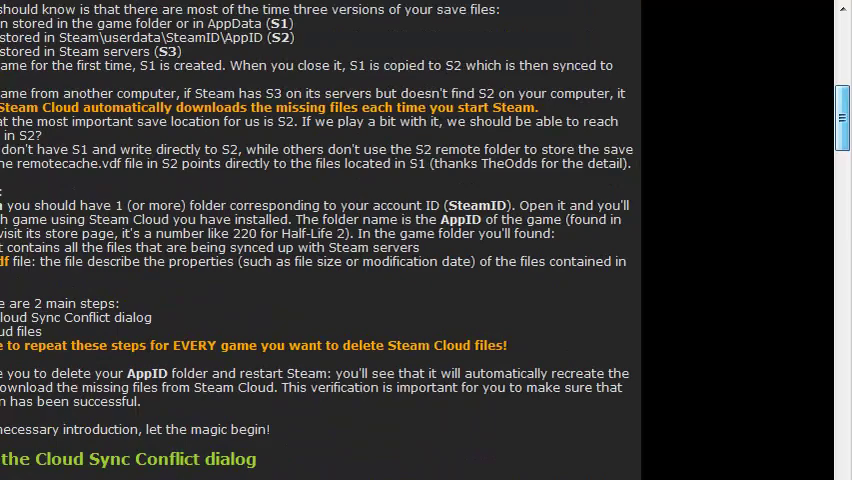
scroll(300, 250, up, 10)
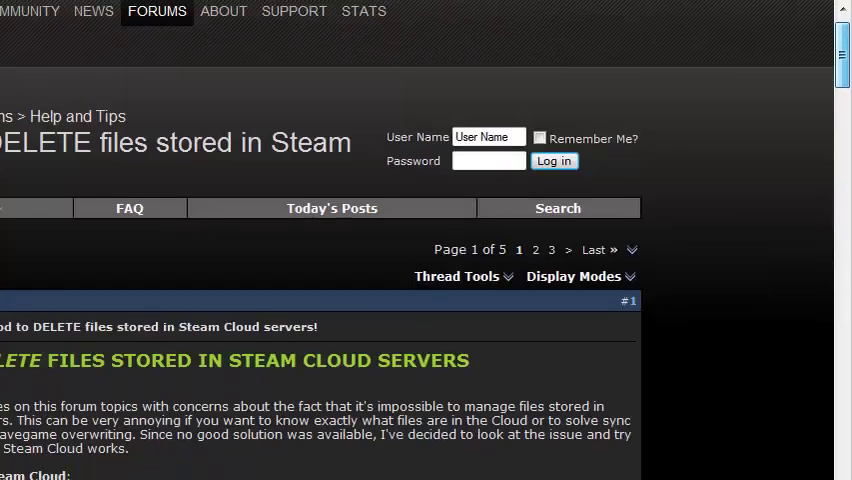
scroll(300, 250, down, 5)
scroll(300, 250, down, 3)
scroll(300, 250, down, 2)
scroll(300, 250, down, 2)
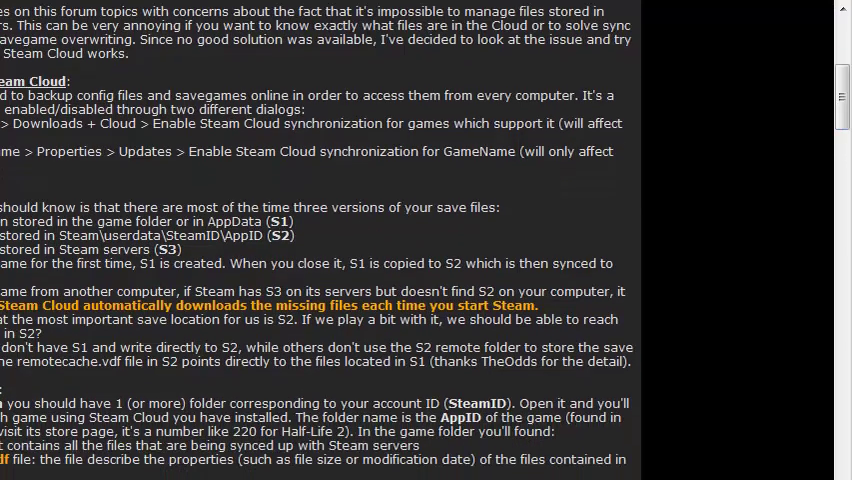